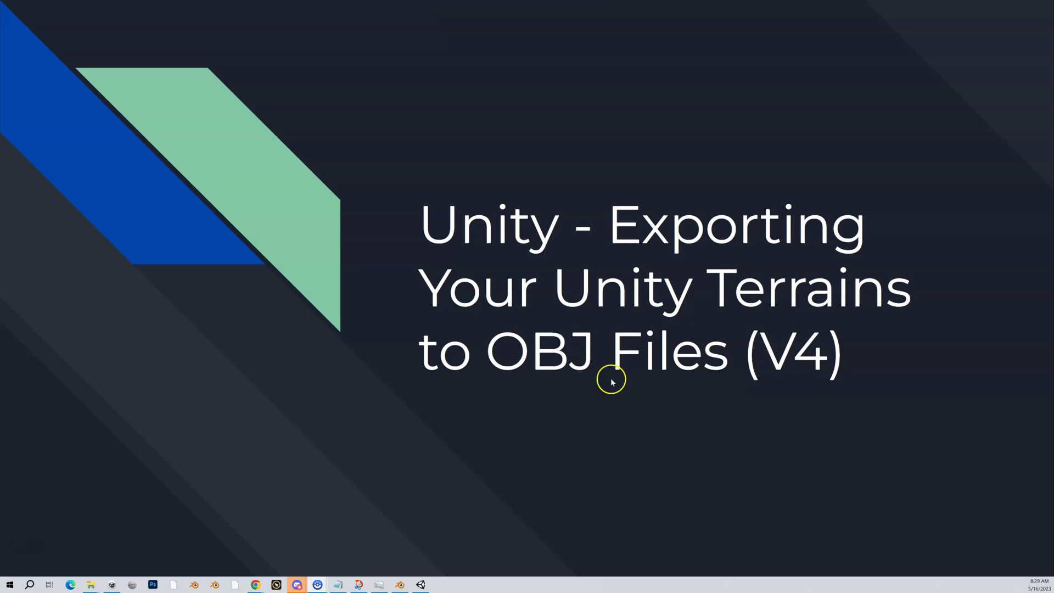
Switch from the title slide to the Unity editor window.
key(alt+Tab)
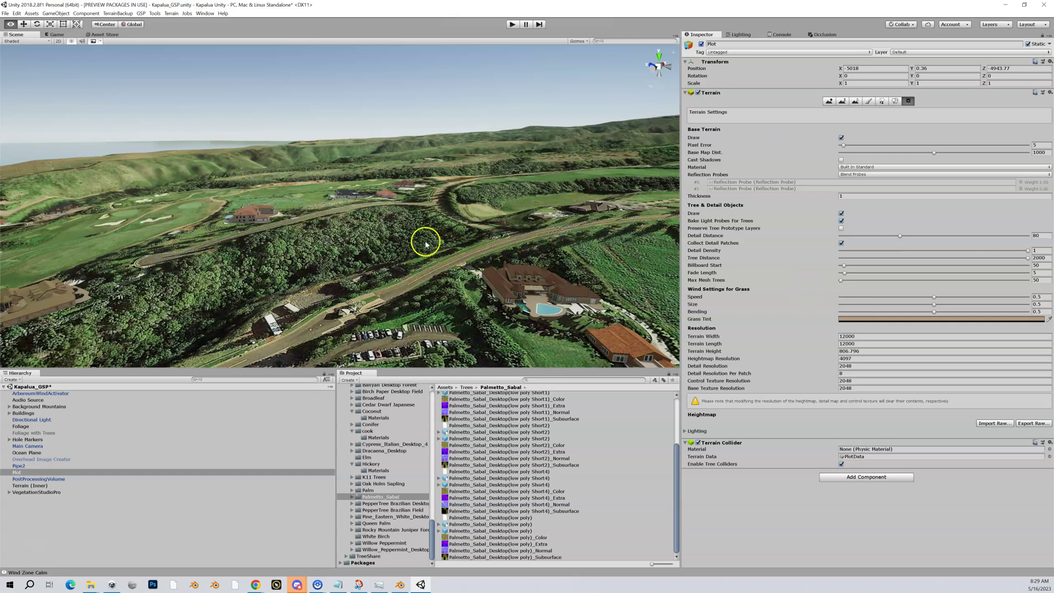
Fly the Scene view camera along the road over the terrain toward the golf fairway.
right_drag(369, 223, 536, 228)
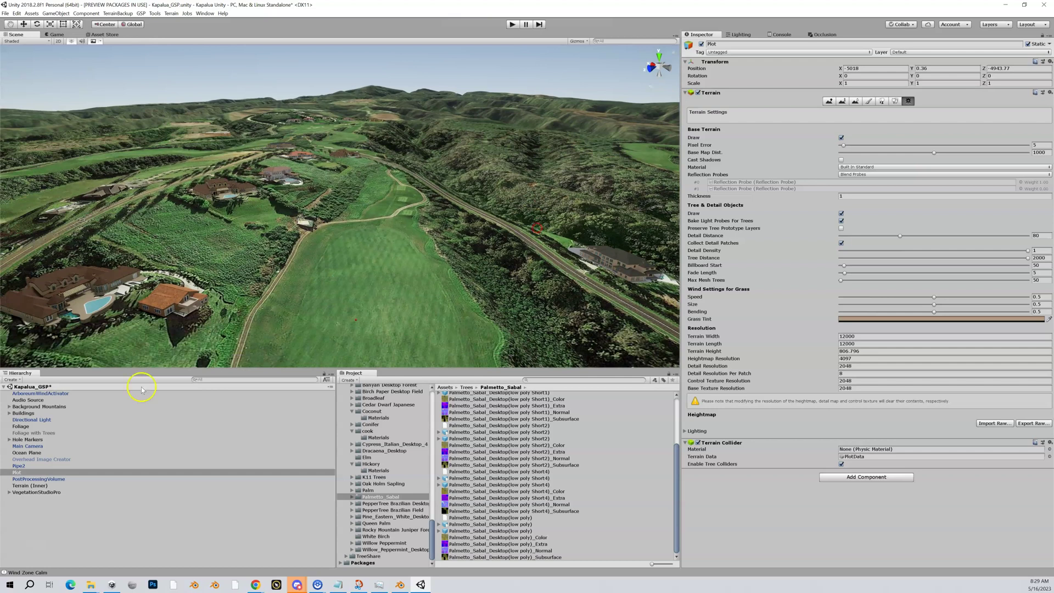
Select the Plot terrain, look out over the coastline, and hide then show Plot to see its extent.
click(31, 485)
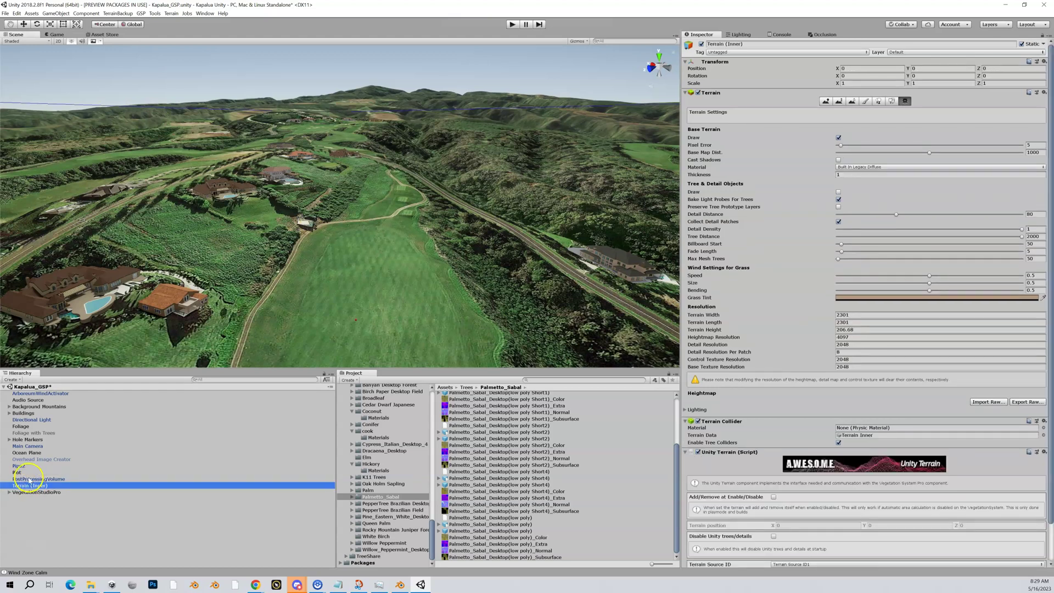
click(27, 472)
right_drag(345, 242, 734, 230)
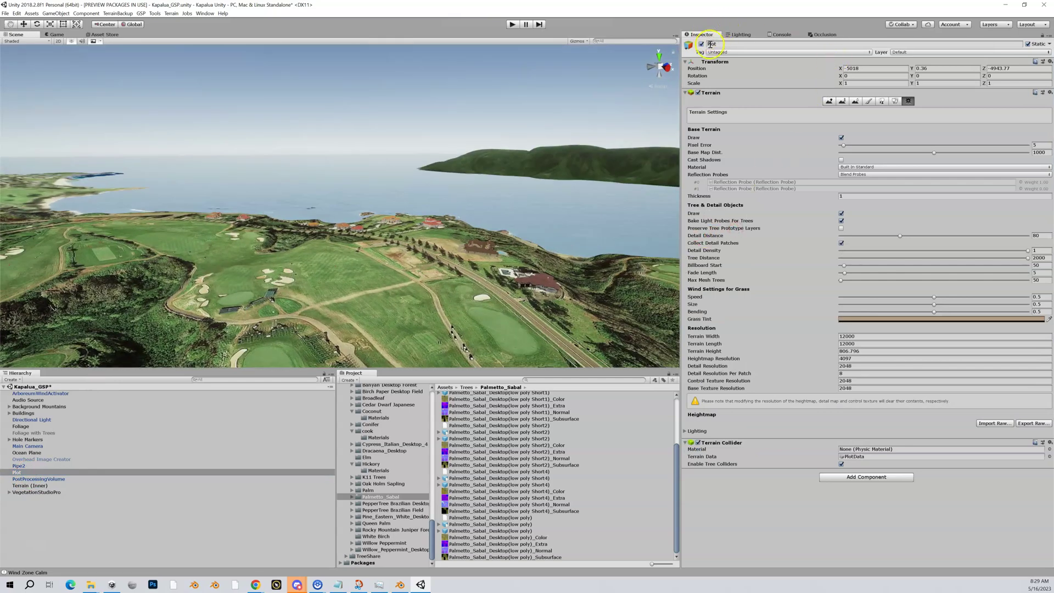
right_drag(342, 188, 220, 186)
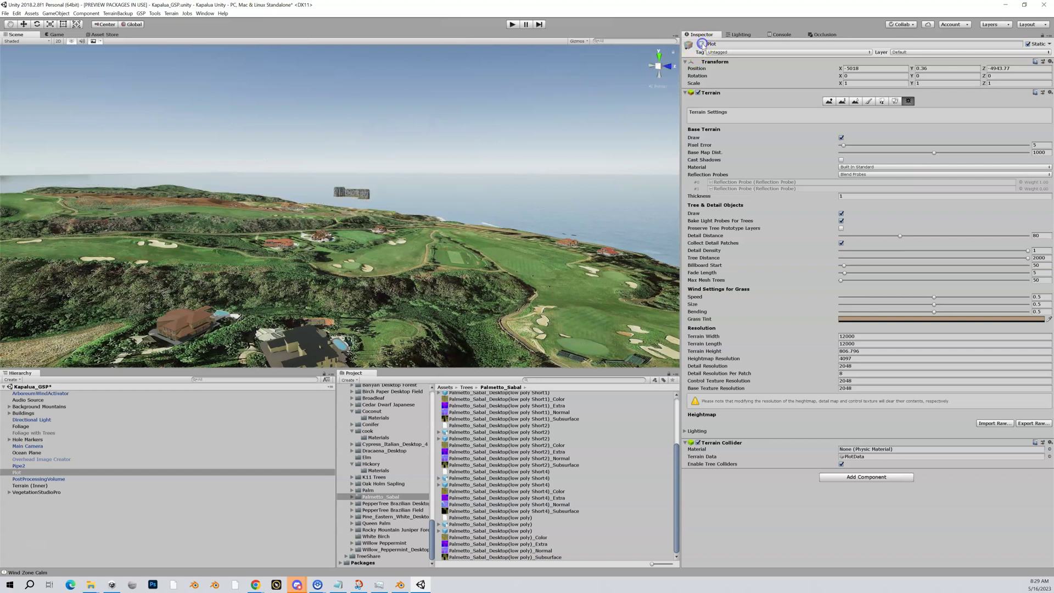
click(701, 44)
click(701, 44)
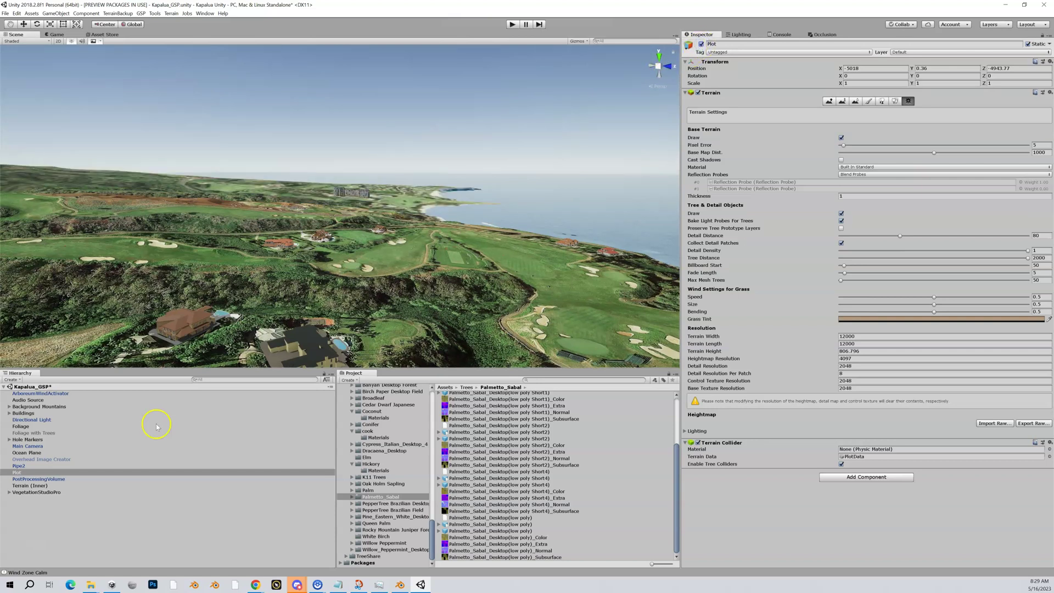
Select Terrain (Inner) and toggle it off and on twice to compare its coverage.
click(141, 485)
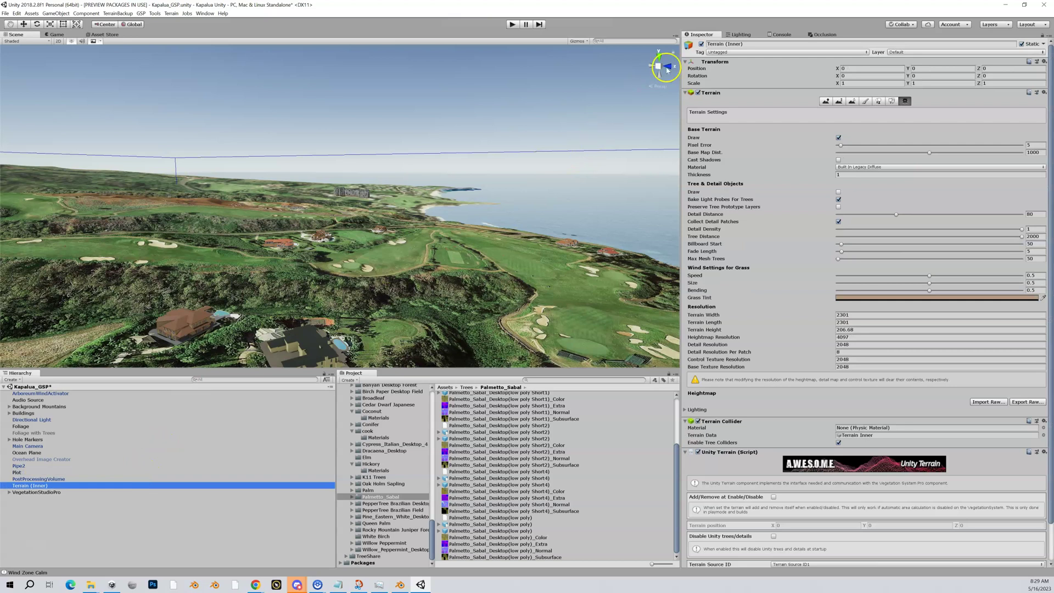
click(701, 44)
click(701, 44)
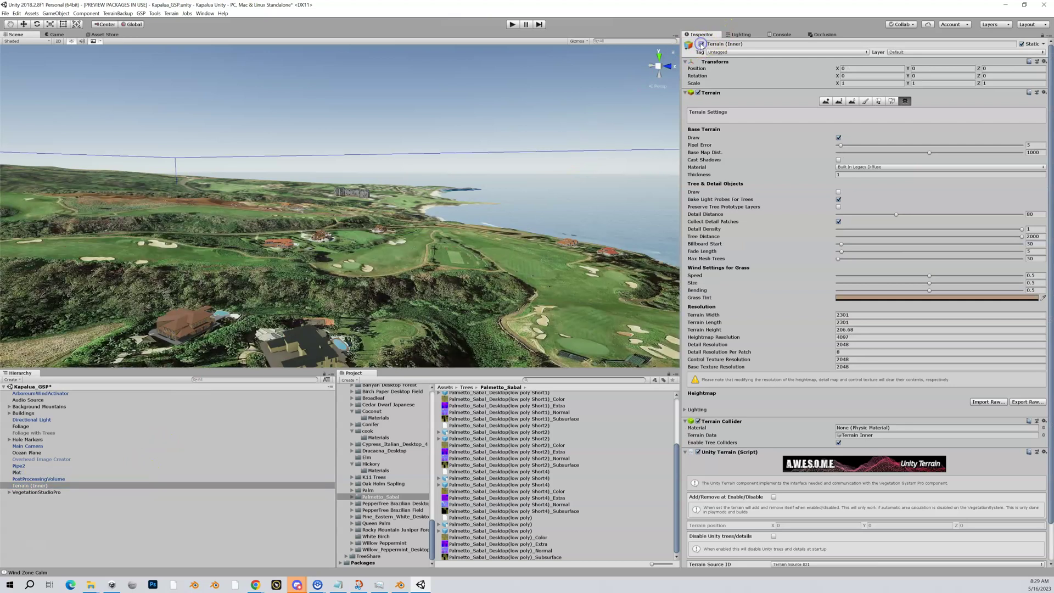
click(701, 44)
click(700, 44)
Look around the offshore island and coastline, then reselect Terrain (Inner).
mouse_move(675, 179)
right_down()
mouse_move(679, 187)
mouse_move(666, 177)
right_up()
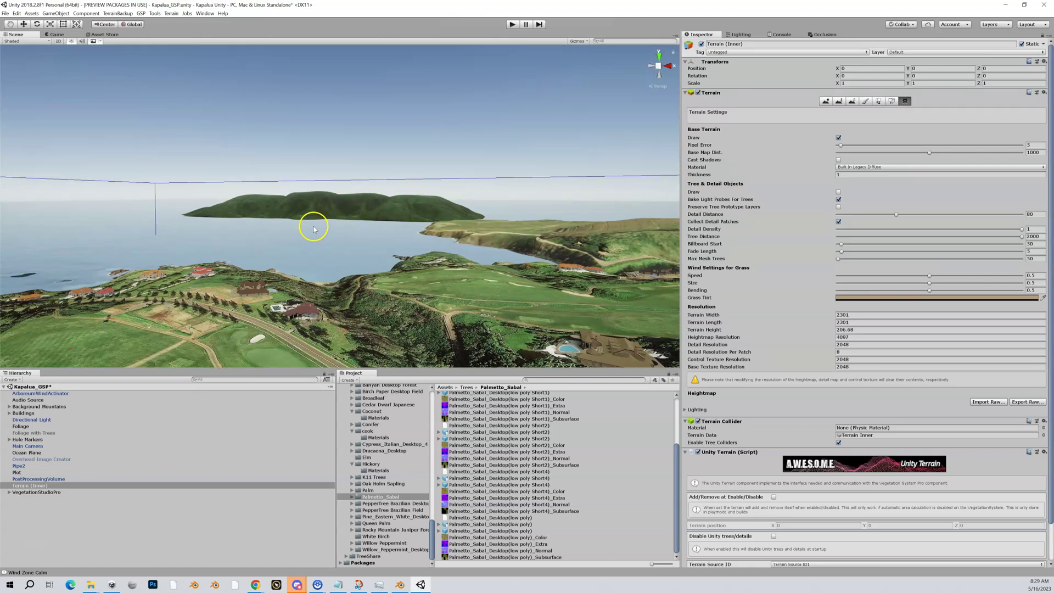
right_drag(297, 235, 130, 274)
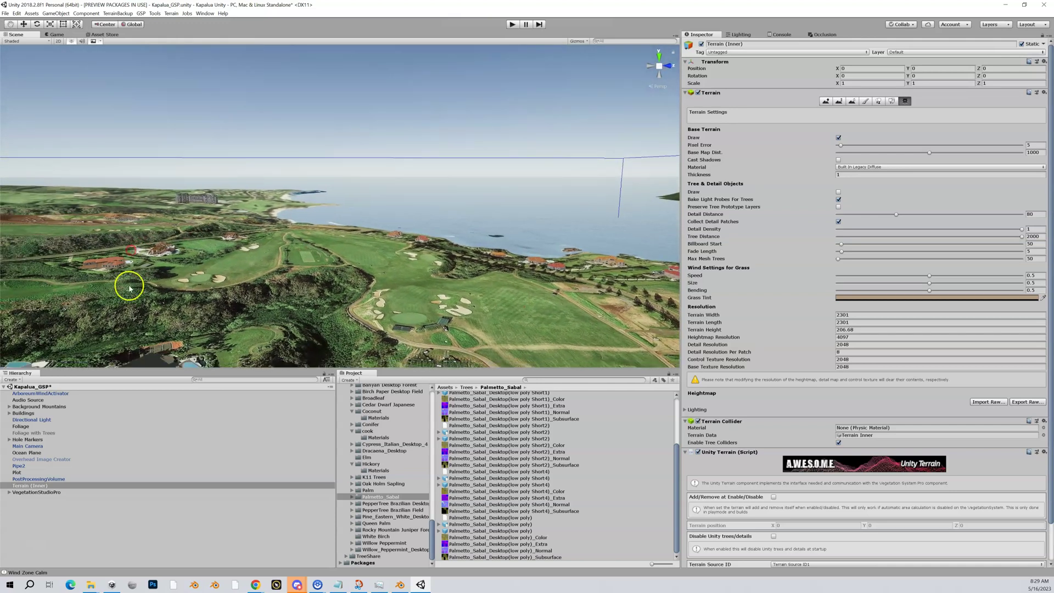
click(41, 486)
click(39, 486)
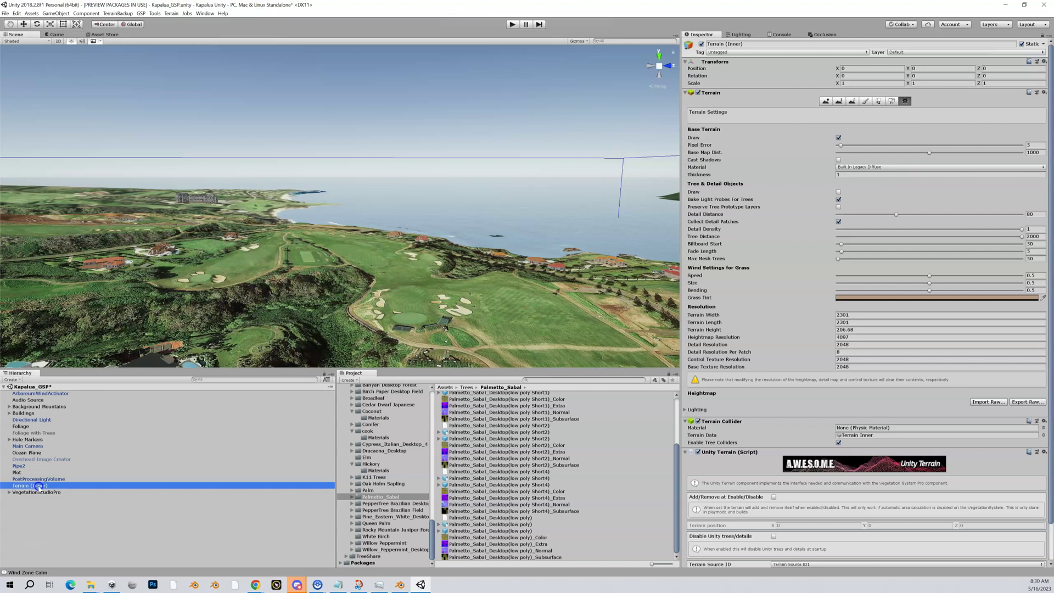
Open Terrain > Export To Obj, try the terrain chooser, then close both windows.
click(172, 13)
click(180, 23)
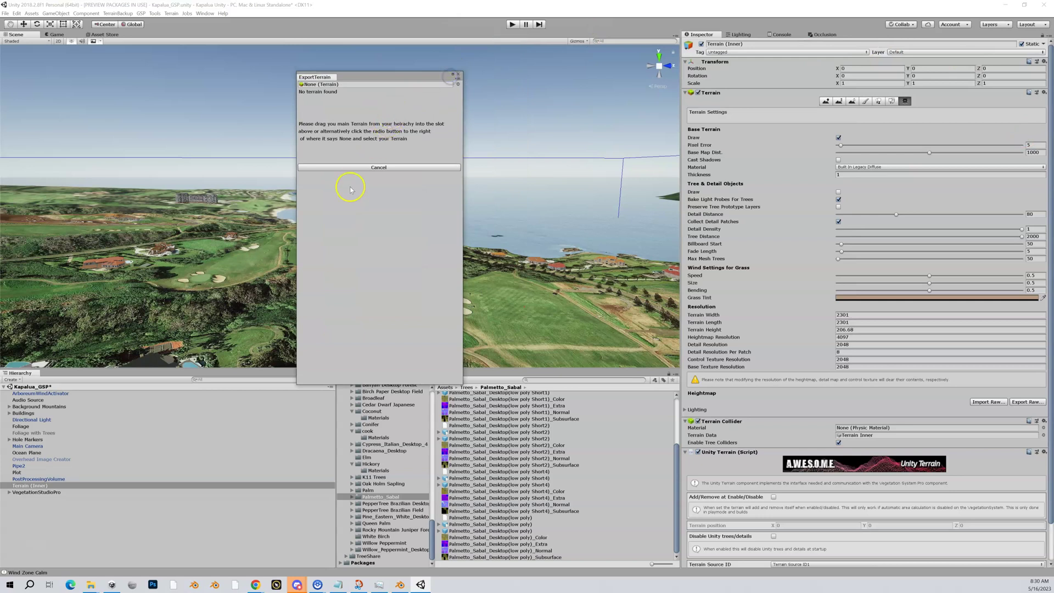
click(459, 87)
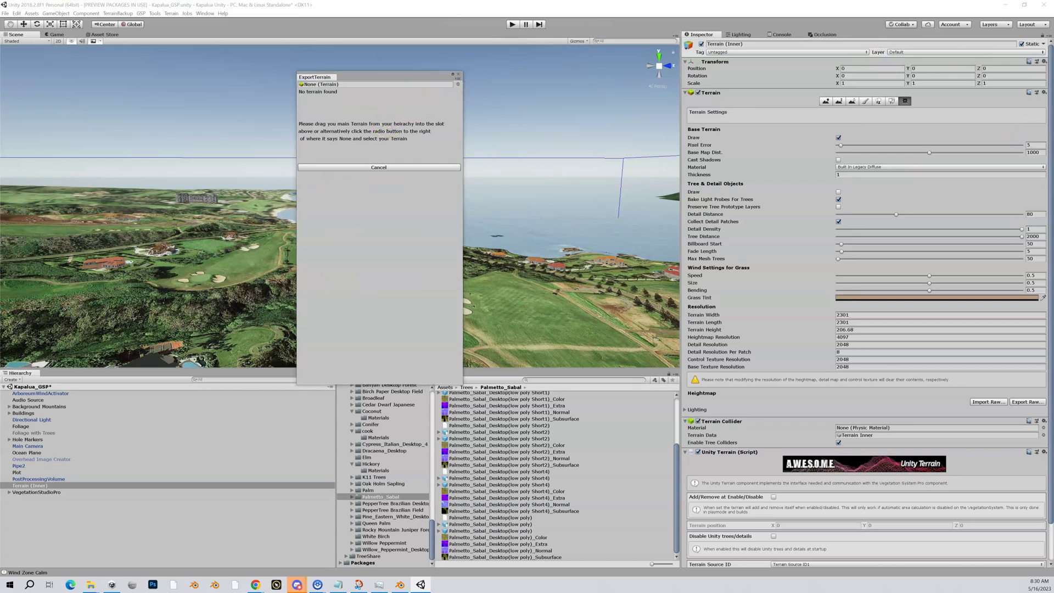
drag(555, 84, 219, 158)
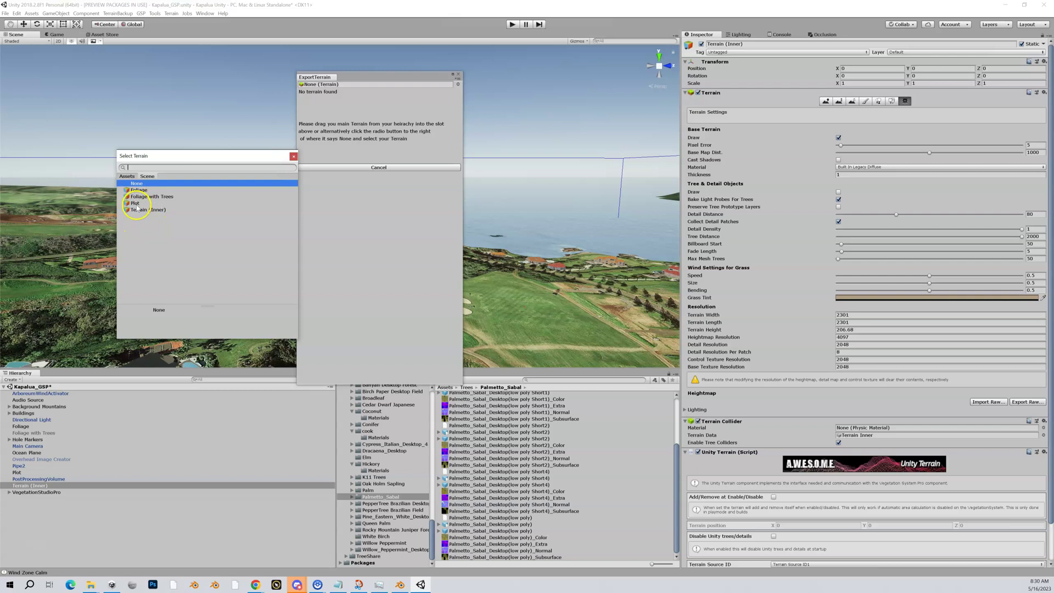
click(458, 73)
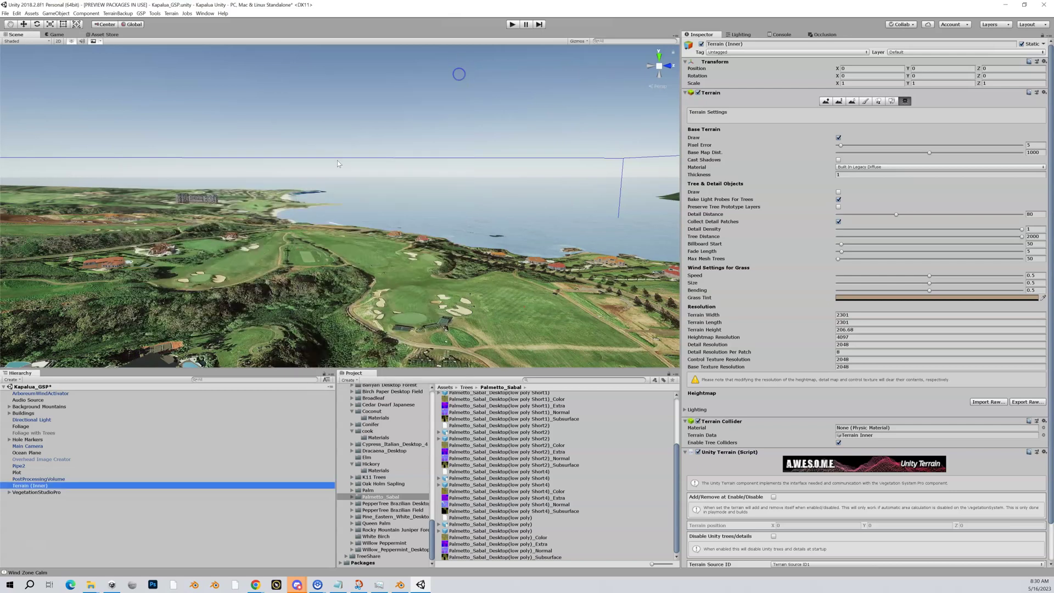
Reopen the OBJ exporter, assign Terrain (Inner) as the terrain, and start the export.
click(171, 14)
click(190, 23)
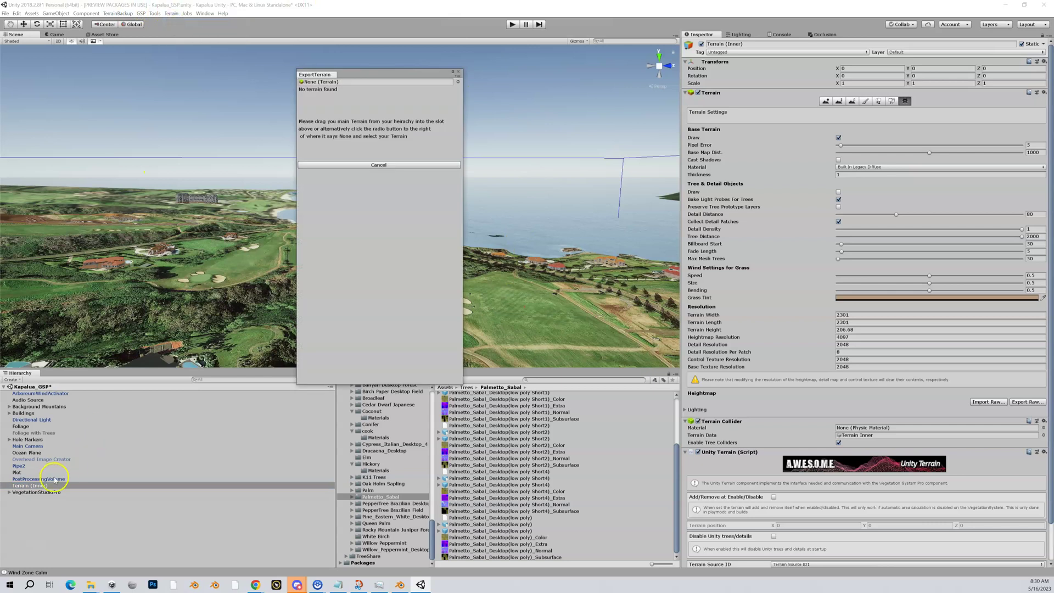
drag(47, 486, 332, 83)
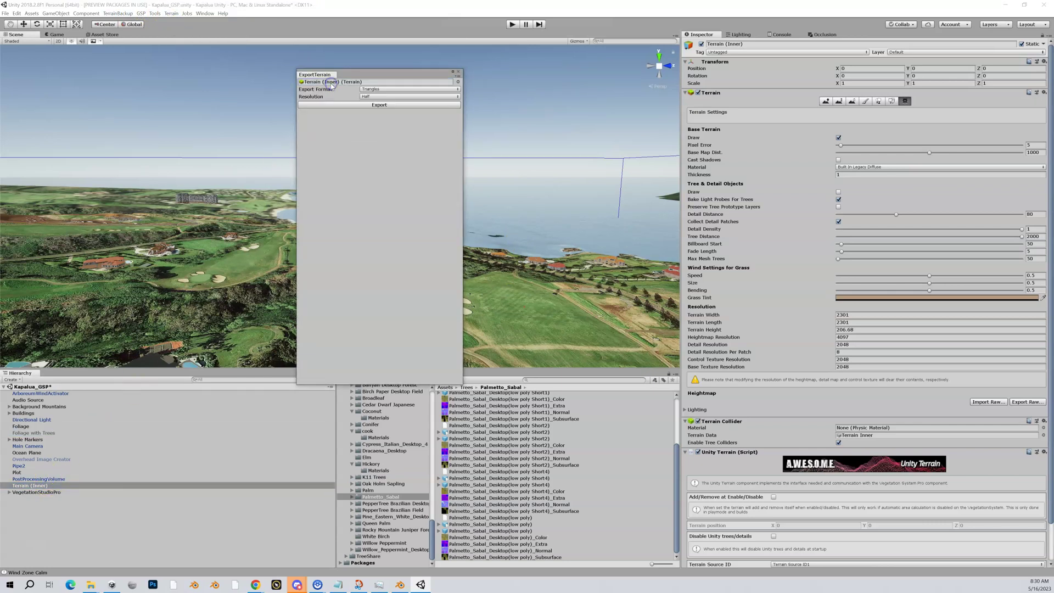
click(373, 104)
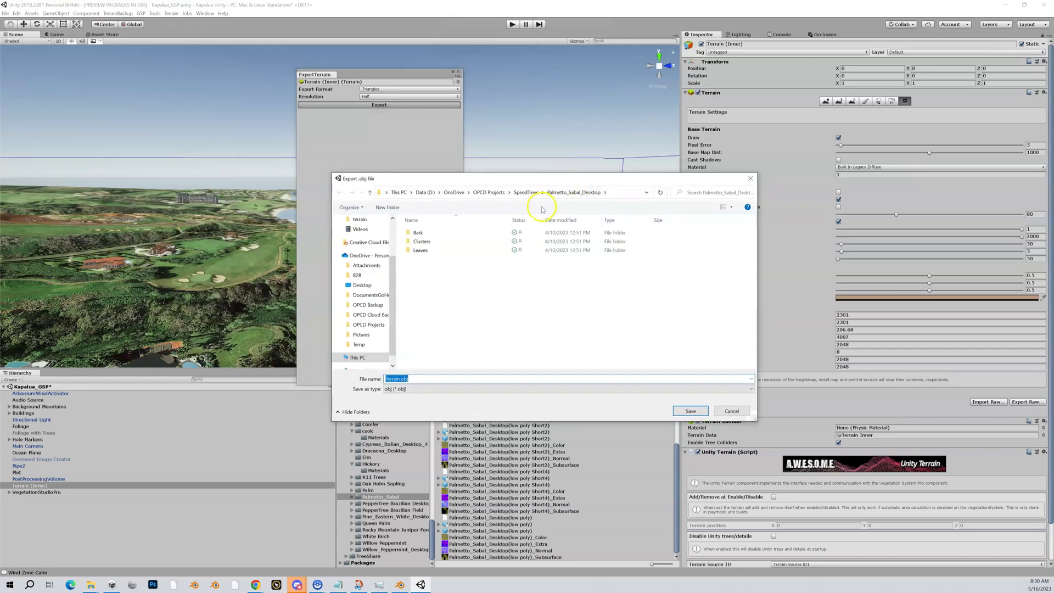
Browse the save dialog to D:\OPCD Projects\Kapalua\Kapalua OPCD\terrain.
click(420, 192)
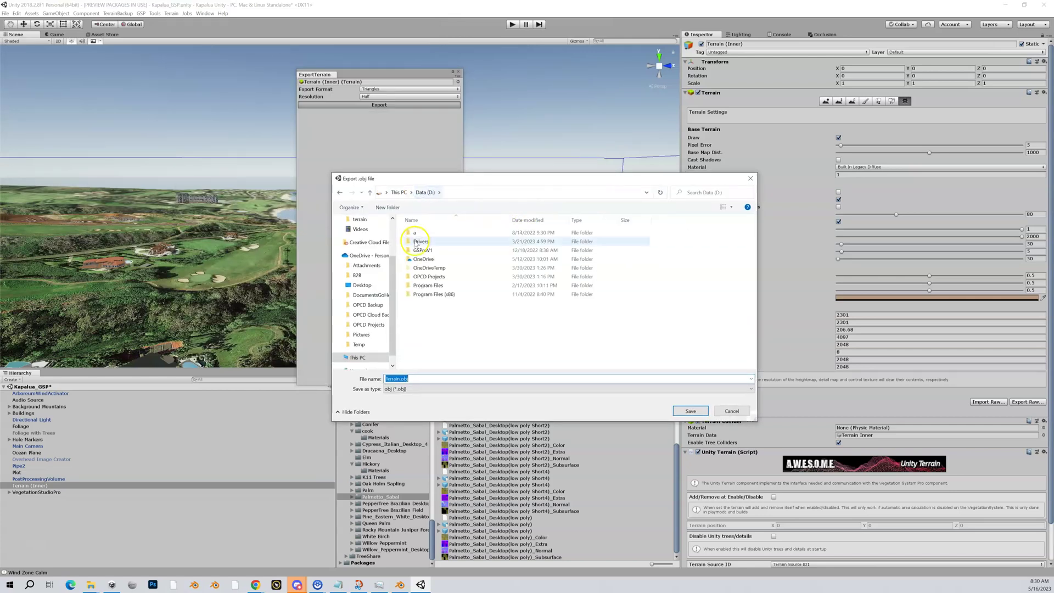
double_click(429, 277)
double_click(423, 241)
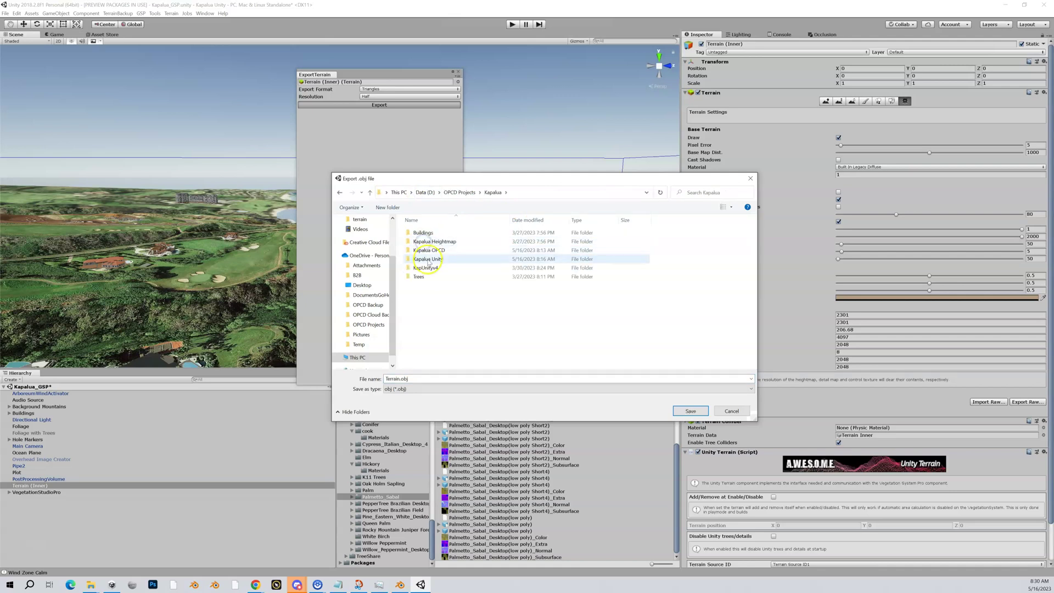
click(438, 258)
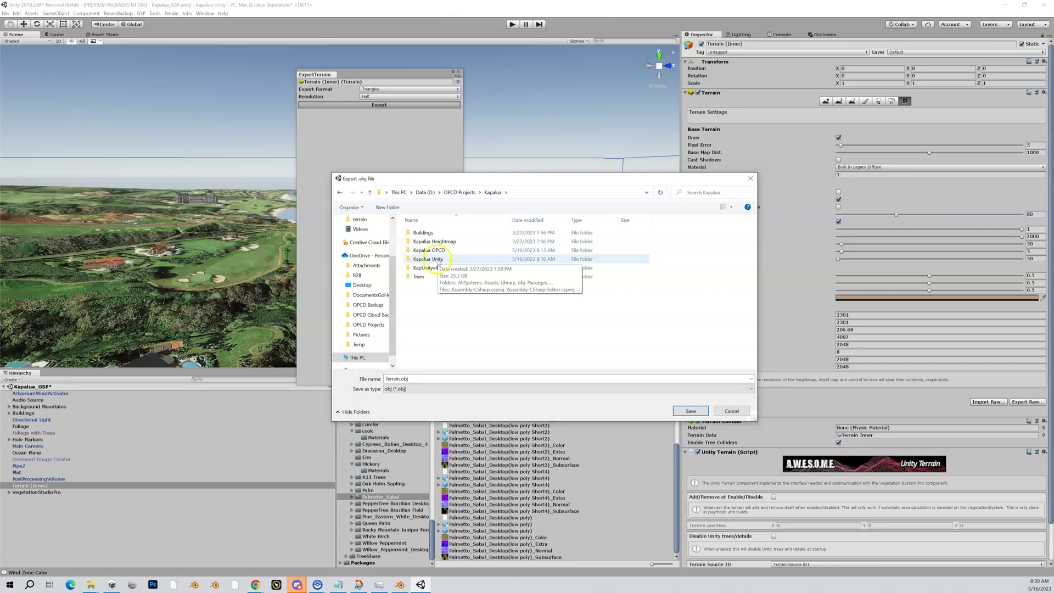
click(437, 252)
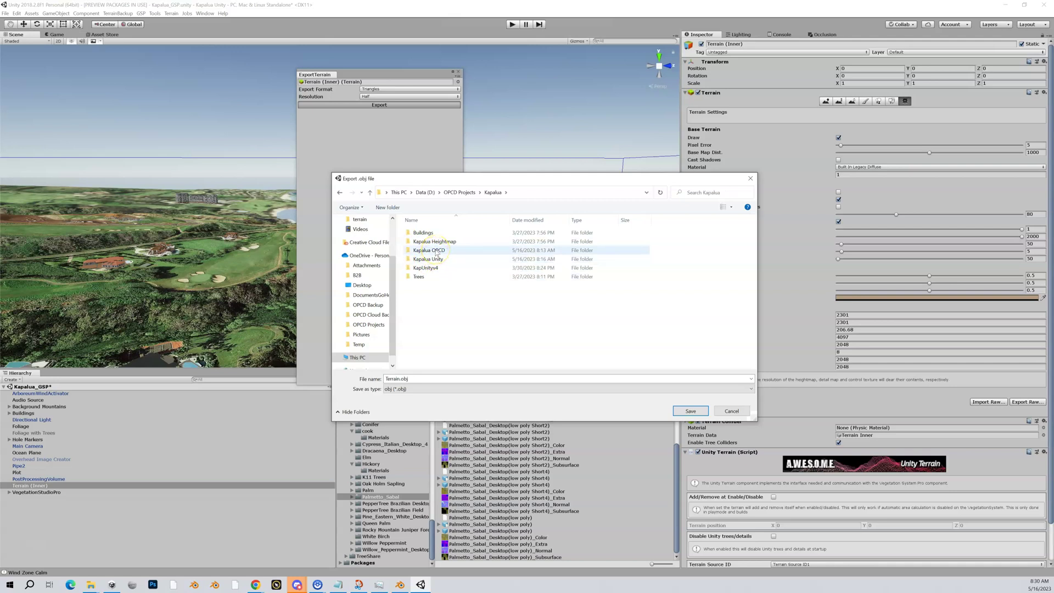
double_click(437, 252)
double_click(429, 259)
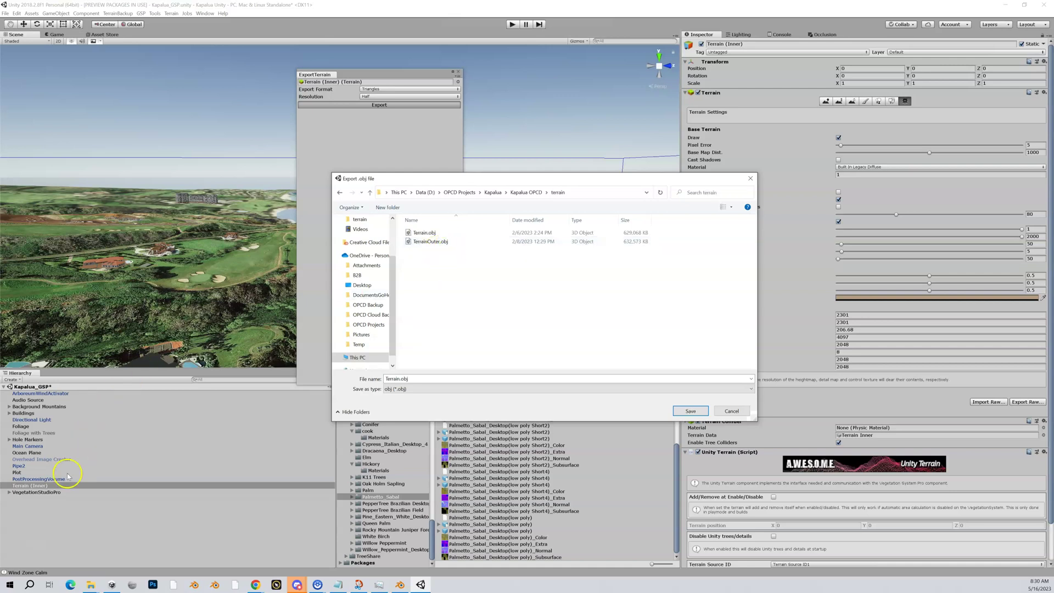
Select Terrain.obj, then cancel the save without exporting.
click(431, 233)
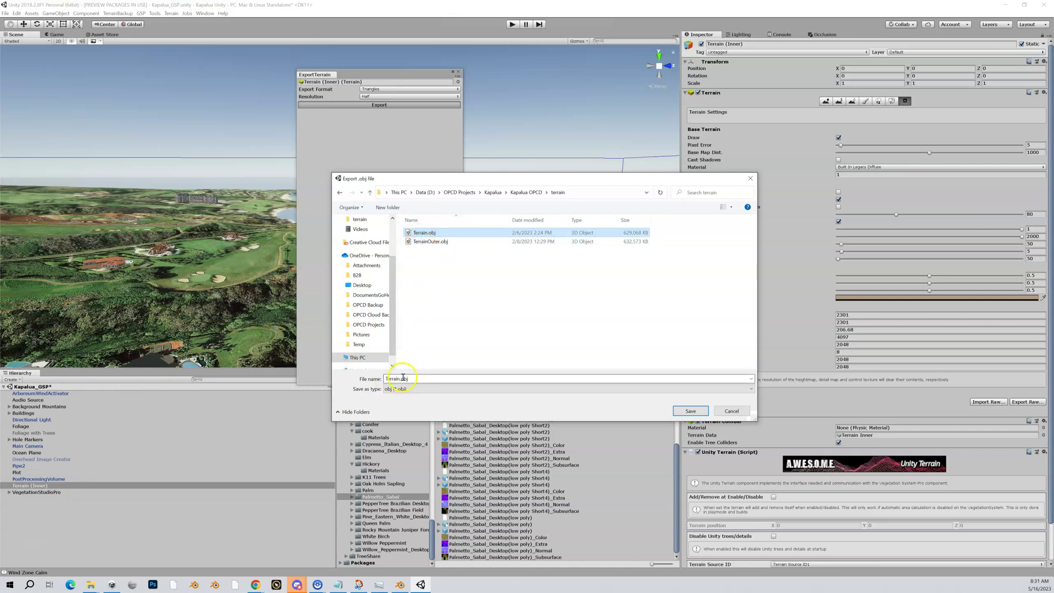
click(698, 414)
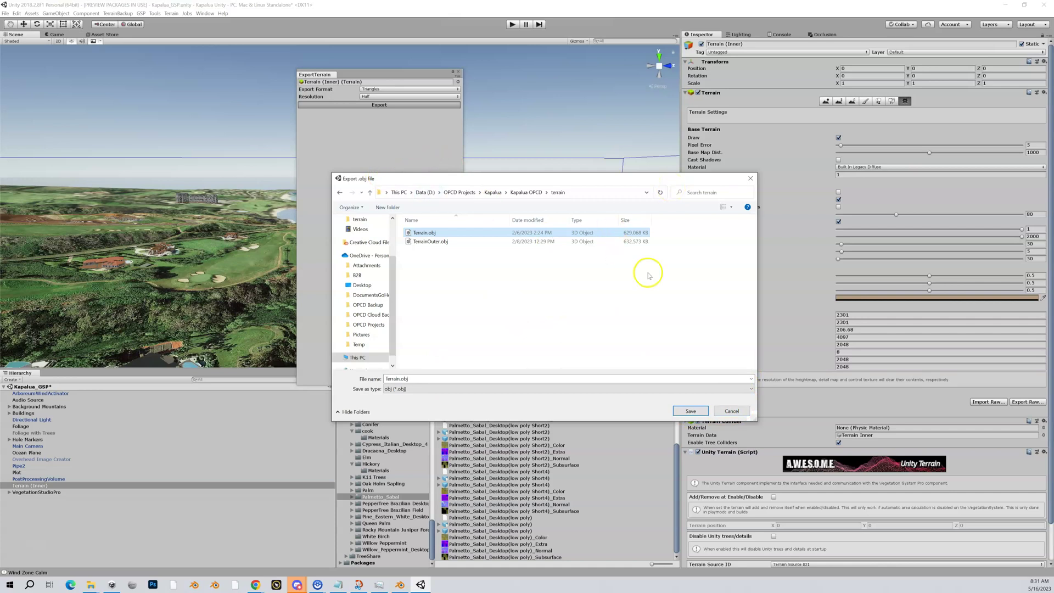
click(735, 410)
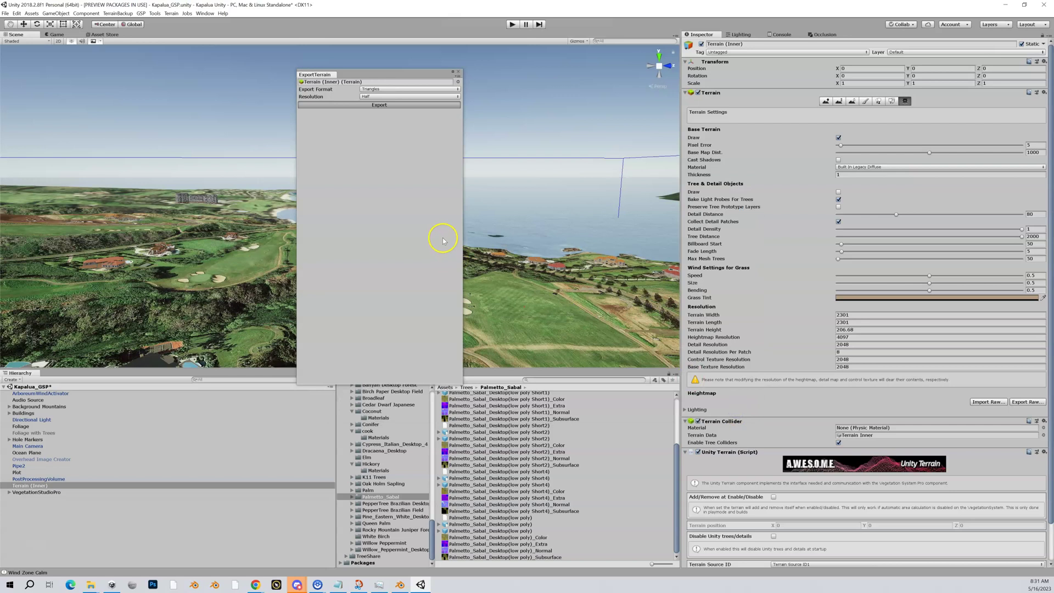
Close the exporter, select Plot, and reopen Export To Obj with Plot as the terrain.
click(459, 74)
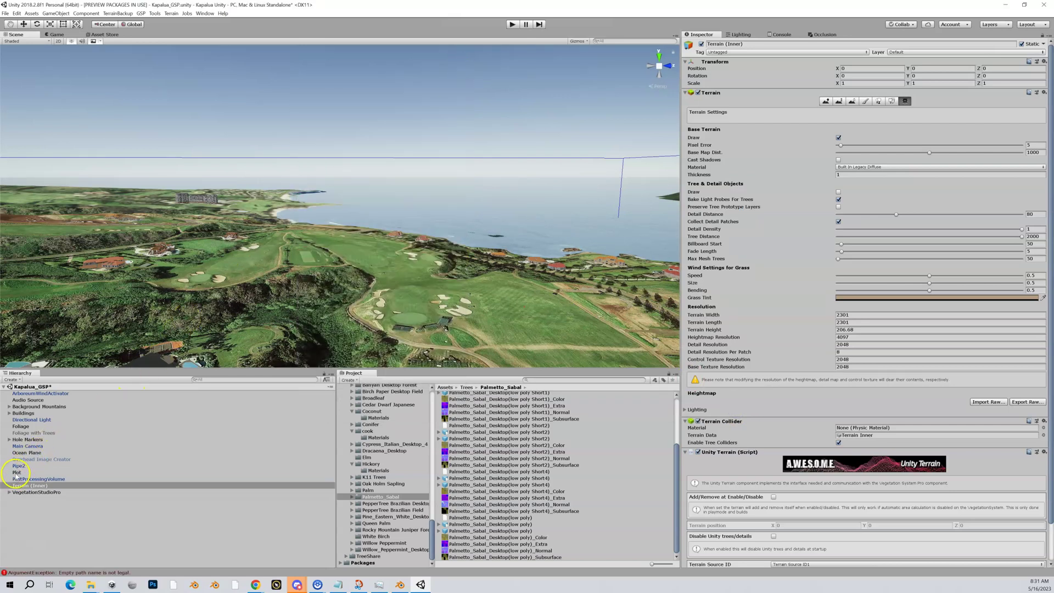
click(16, 472)
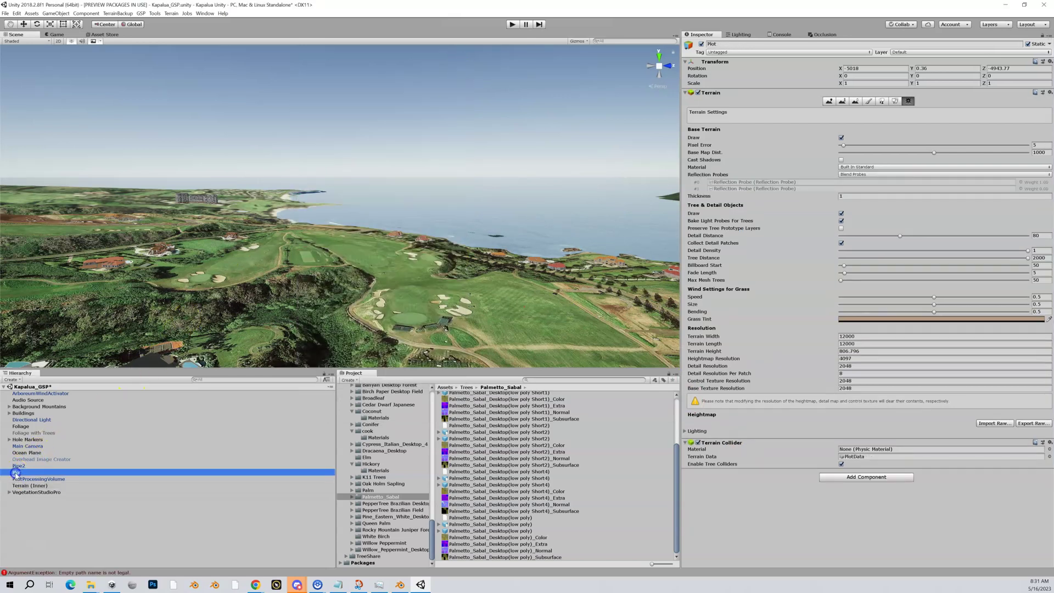
click(171, 13)
click(179, 23)
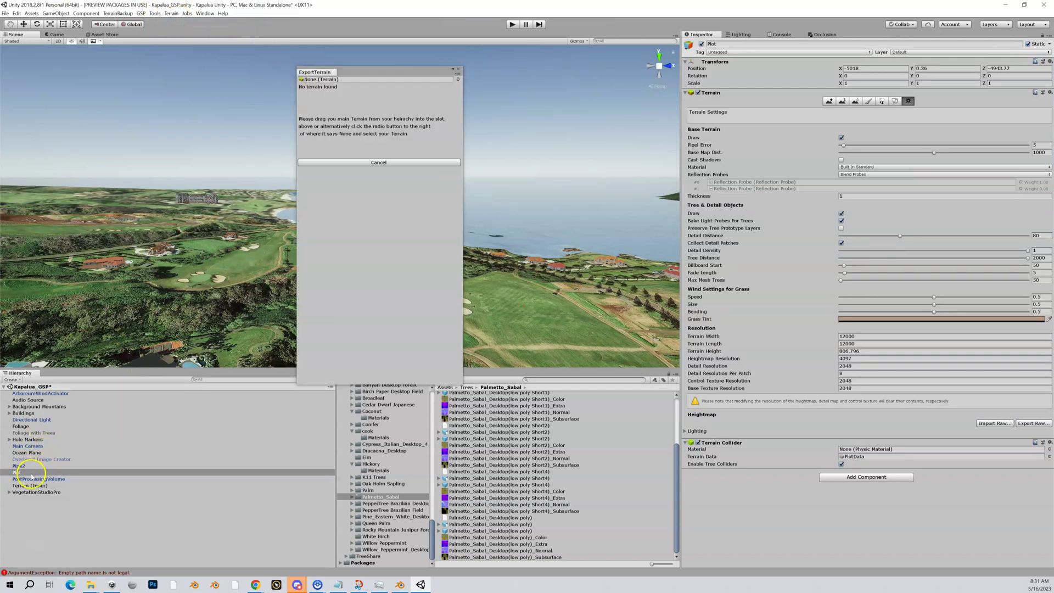
drag(31, 475, 325, 80)
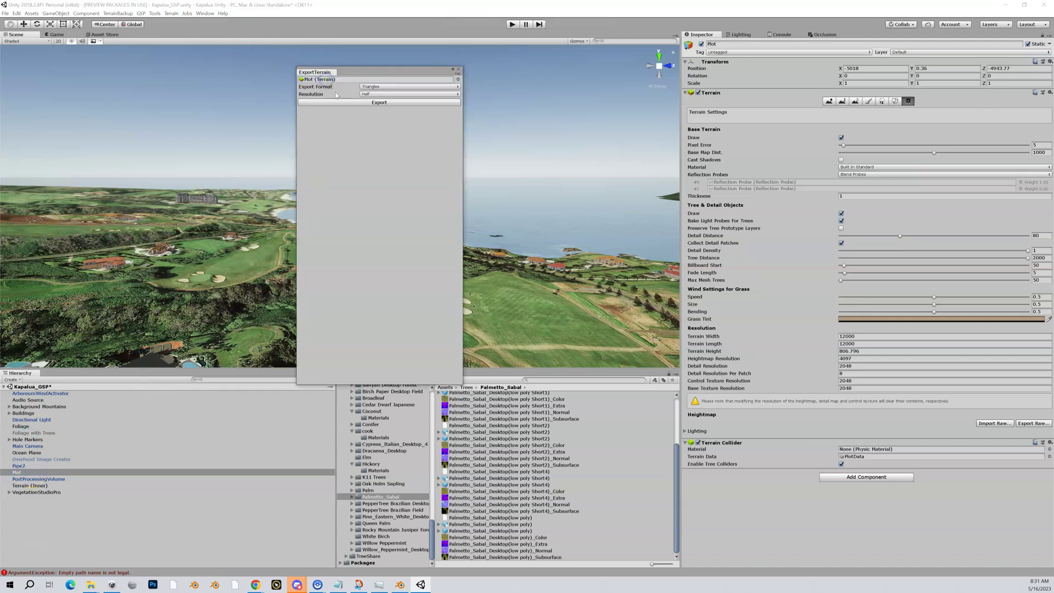
Start the Plot export and browse to the Kapalua OPCD\terrain folder.
click(377, 104)
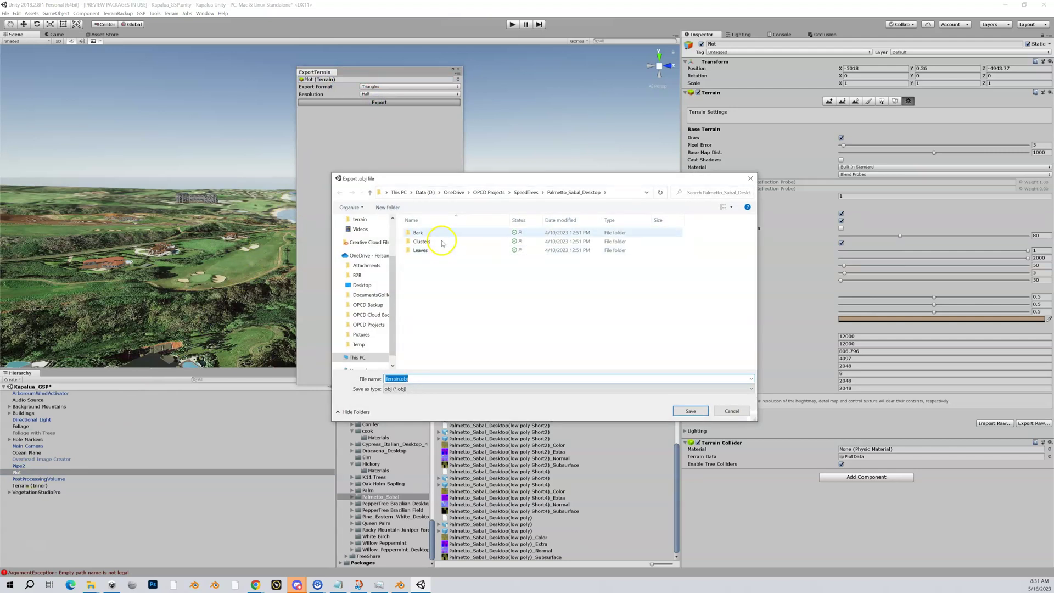
click(424, 192)
double_click(430, 276)
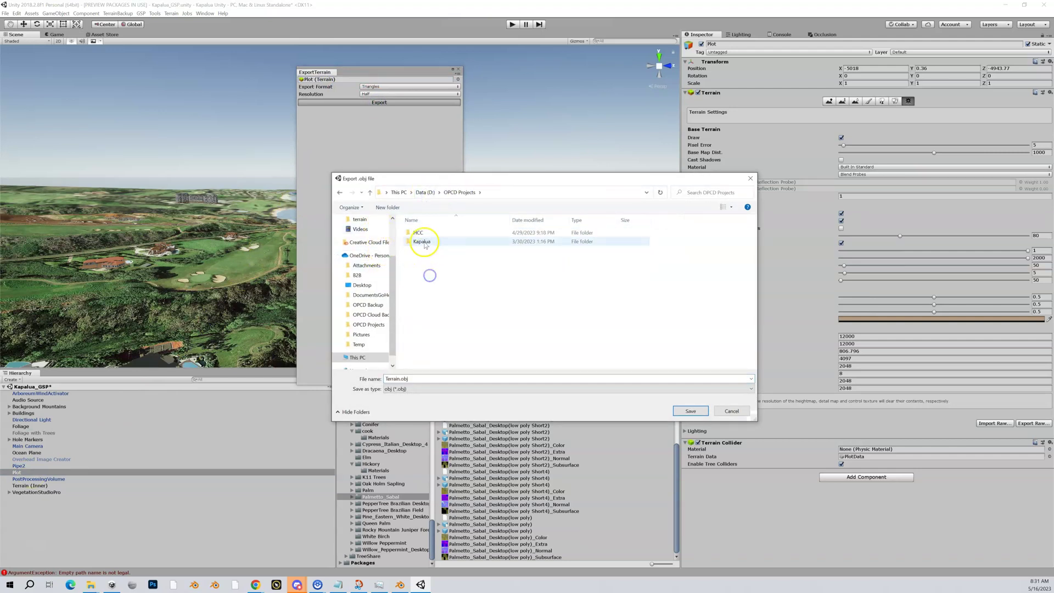
double_click(427, 241)
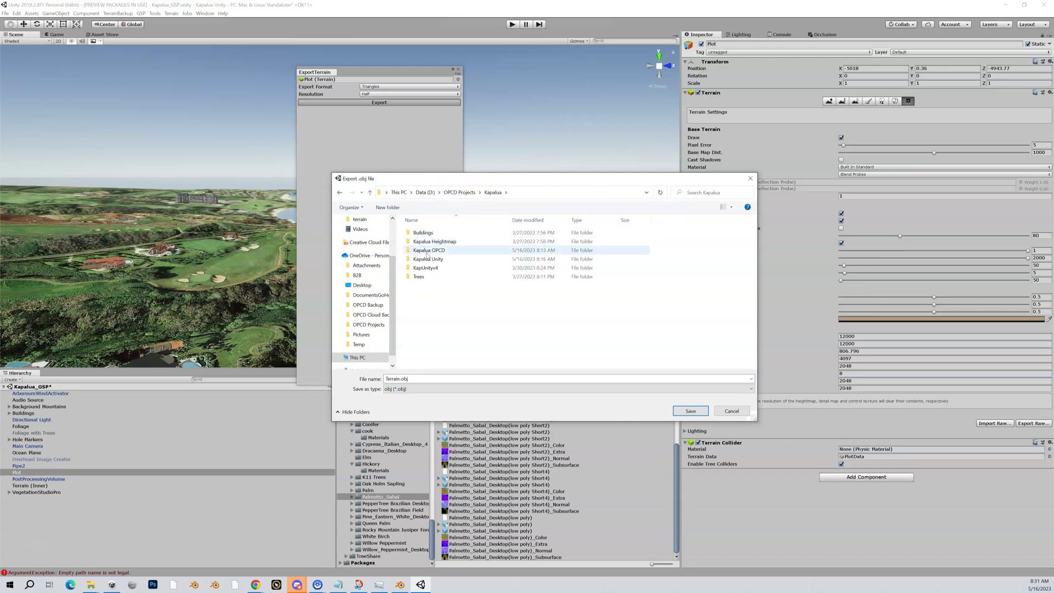
double_click(427, 251)
click(423, 261)
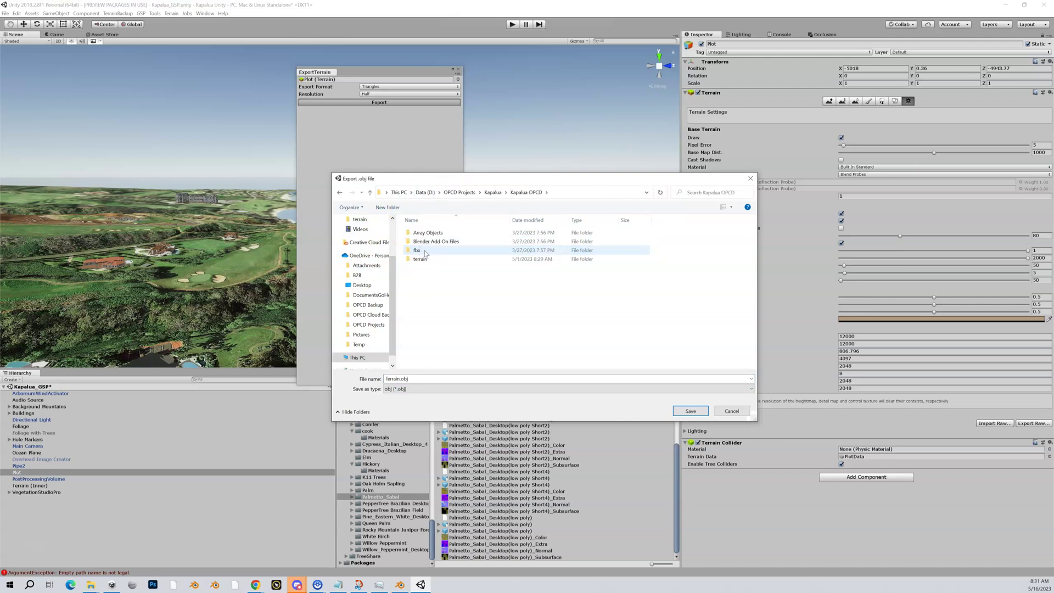
double_click(423, 263)
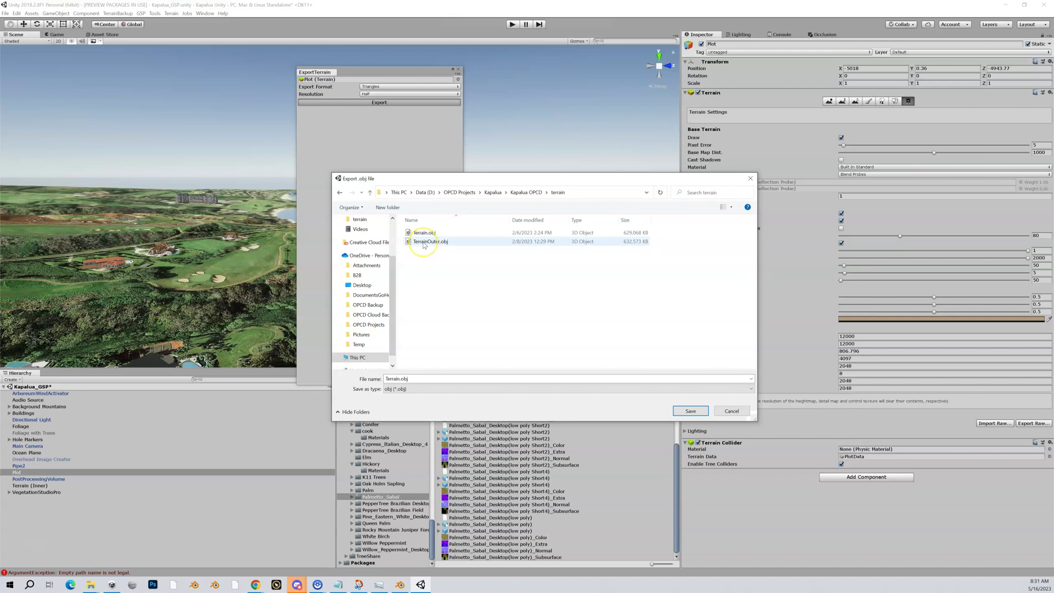
Select TerrainOuter.obj, cancel the save, and close the ExportTerrain window.
click(425, 241)
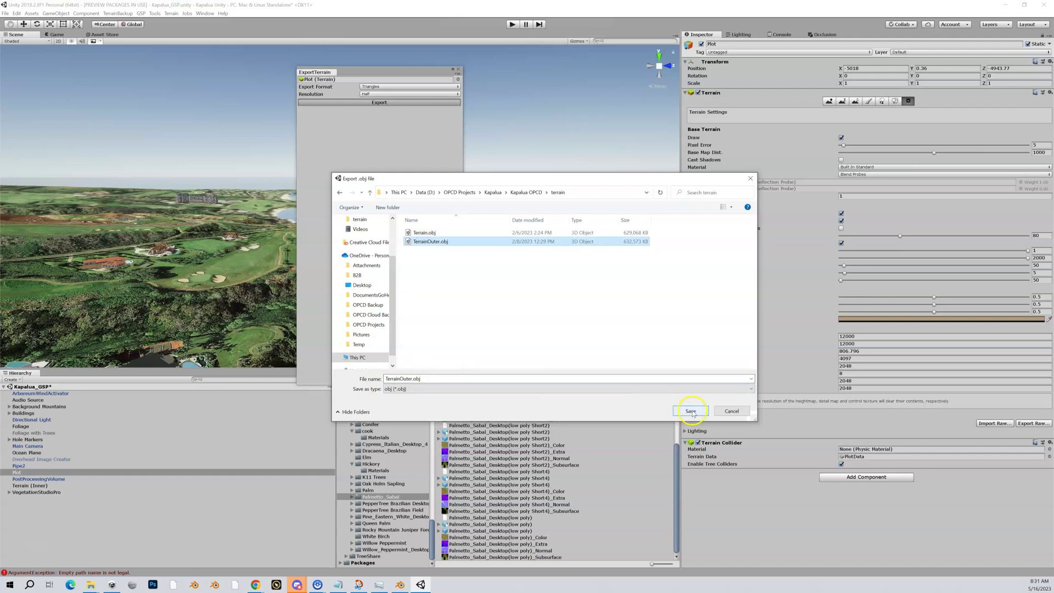
click(735, 412)
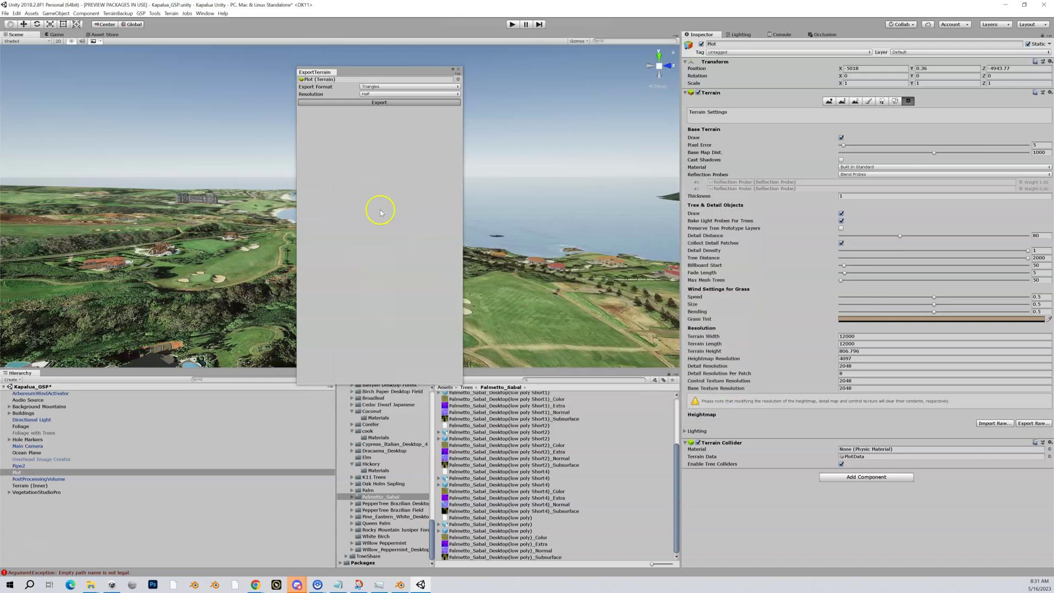
click(459, 67)
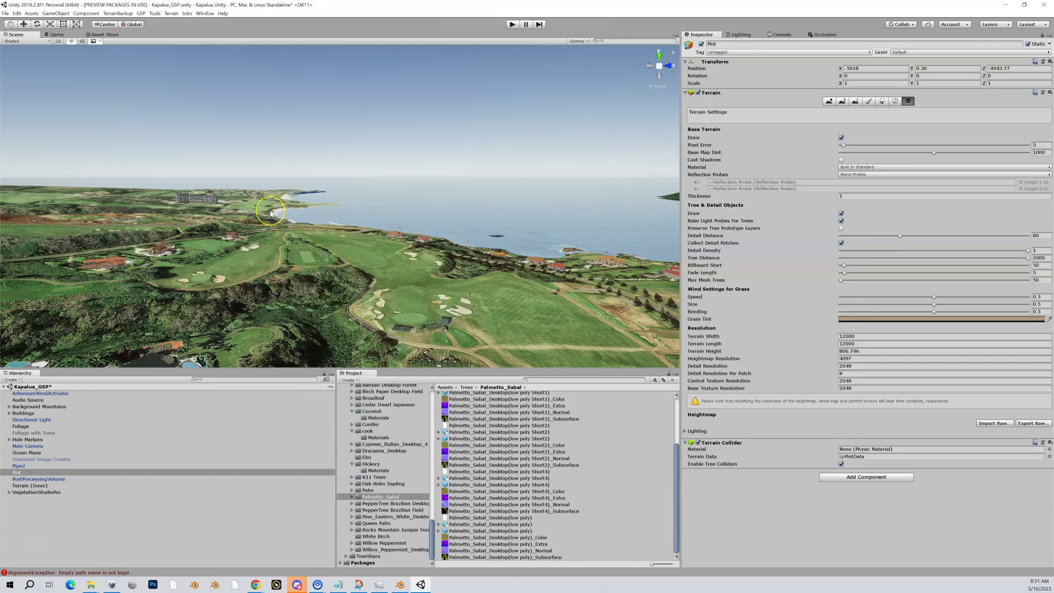